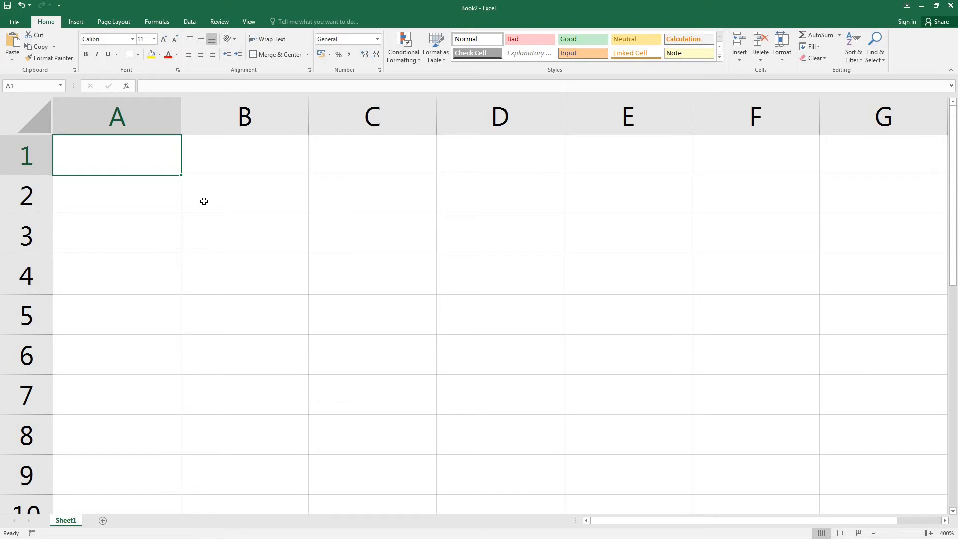
# Fill B2:F2 with a percentage series from 10% to 50%, extending it from 10% in B2 and 20% in C2.
pyautogui.click(203, 202)
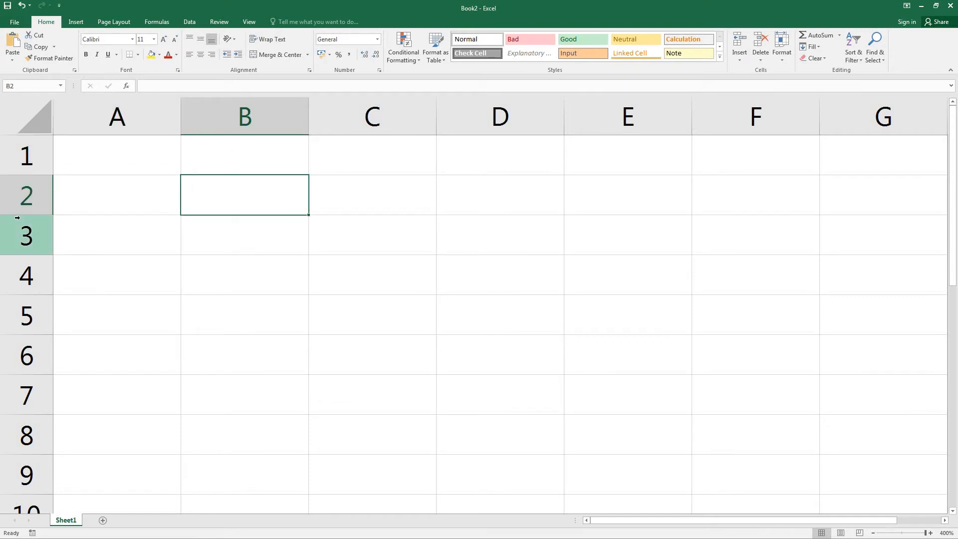
pyautogui.write('10%')
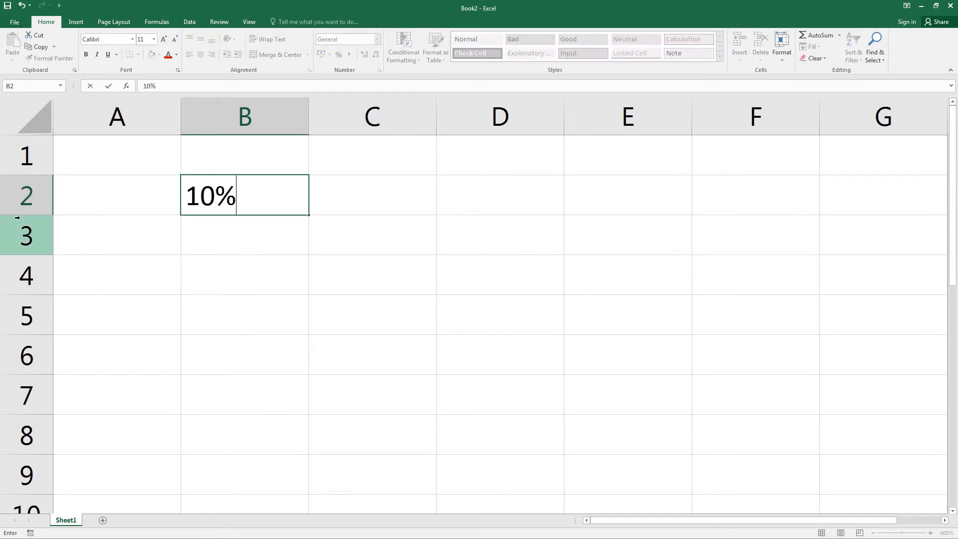
pyautogui.click(374, 203)
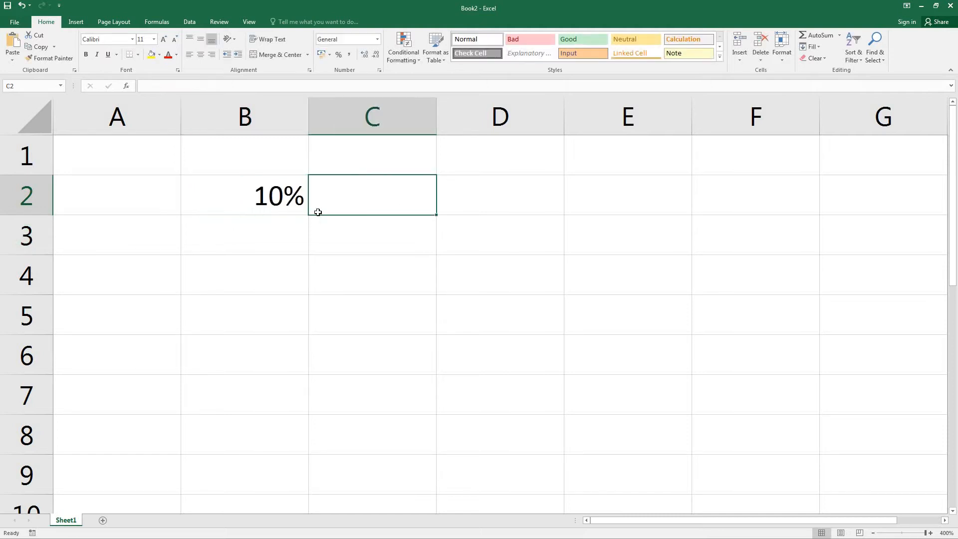
pyautogui.write('20%')
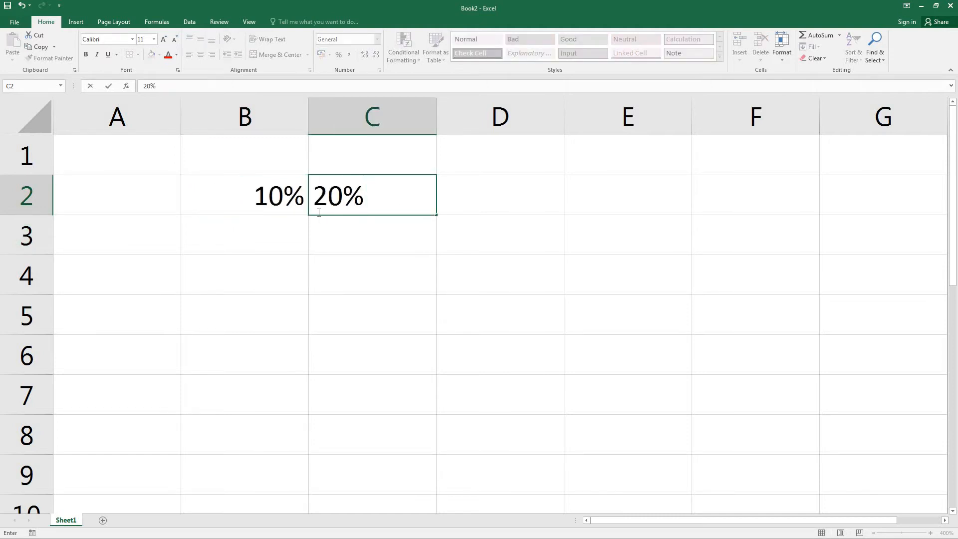
pyautogui.press('Return')
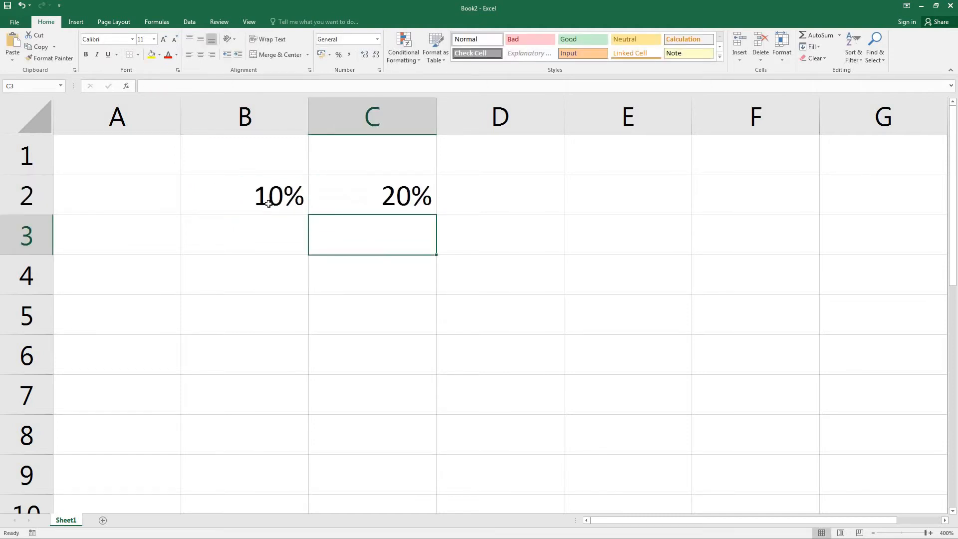
pyautogui.click(272, 205)
pyautogui.moveTo(330, 204); pyautogui.dragTo(379, 205)
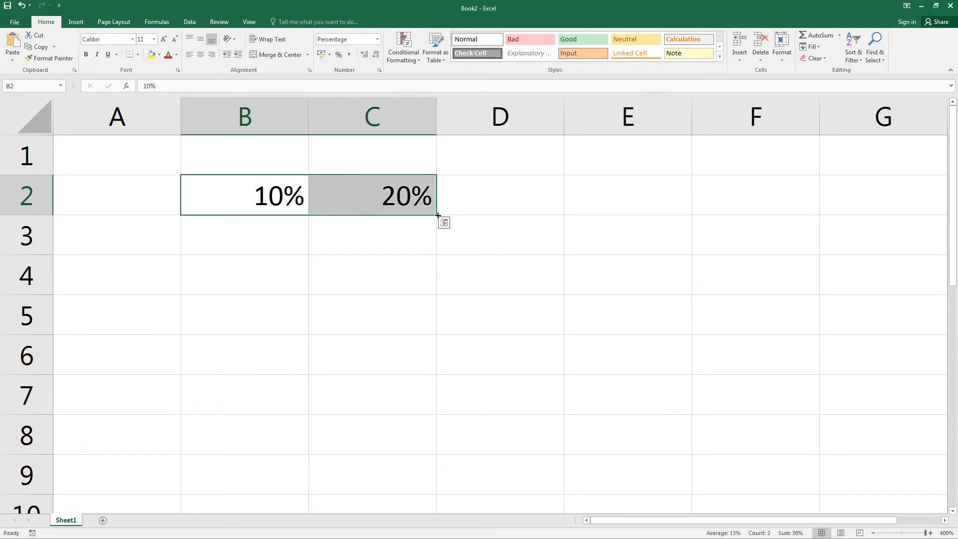
pyautogui.moveTo(438, 215); pyautogui.dragTo(760, 211)
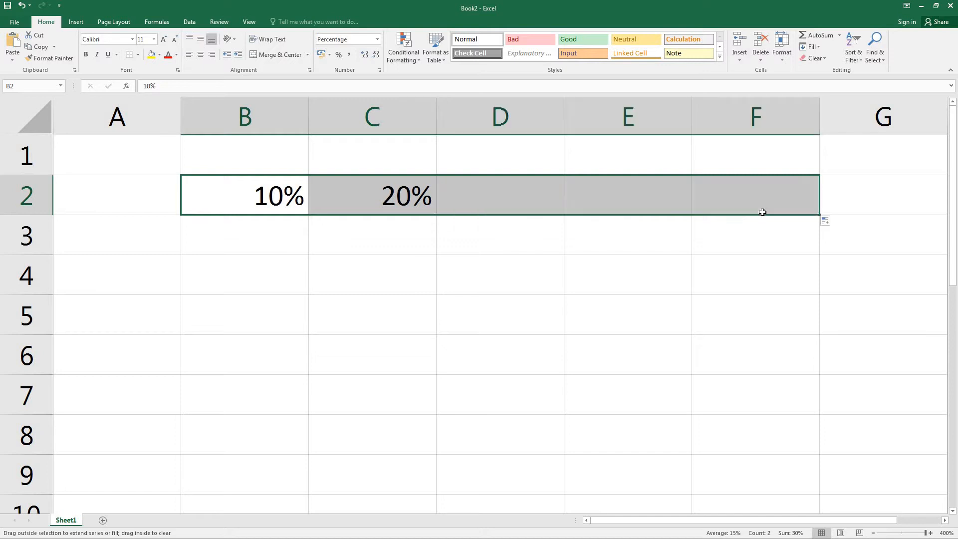
# Fill A3:A7 with a number series from 5 to 25, extending it from 5 in A3 and 10 in A4.
pyautogui.click(105, 236)
pyautogui.write('5')
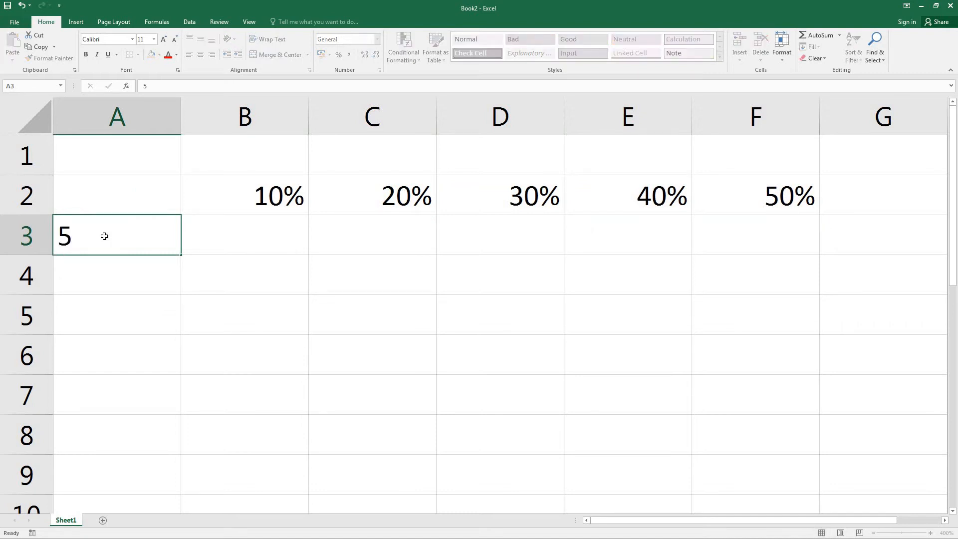
pyautogui.press('Return')
pyautogui.write('1')
pyautogui.press('Escape')
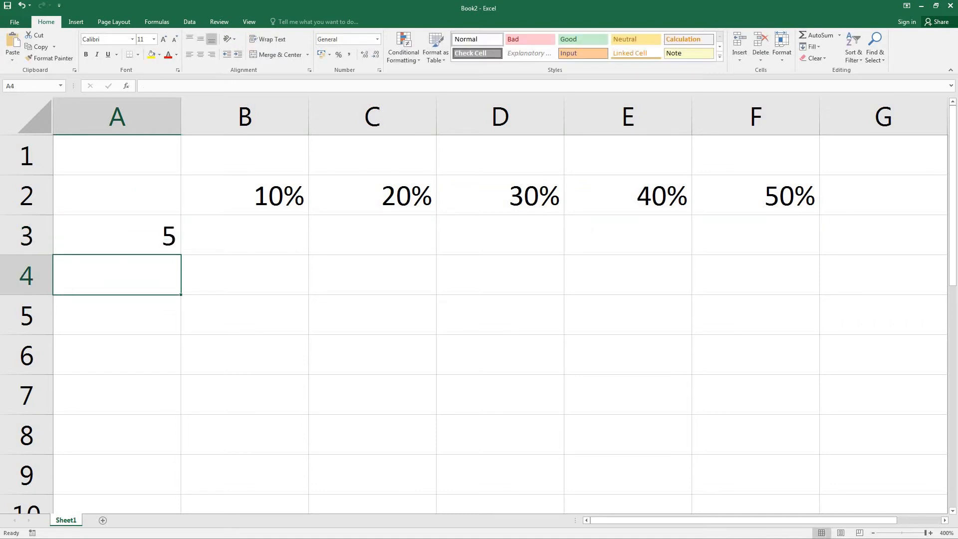
pyautogui.write('10')
pyautogui.press('Return')
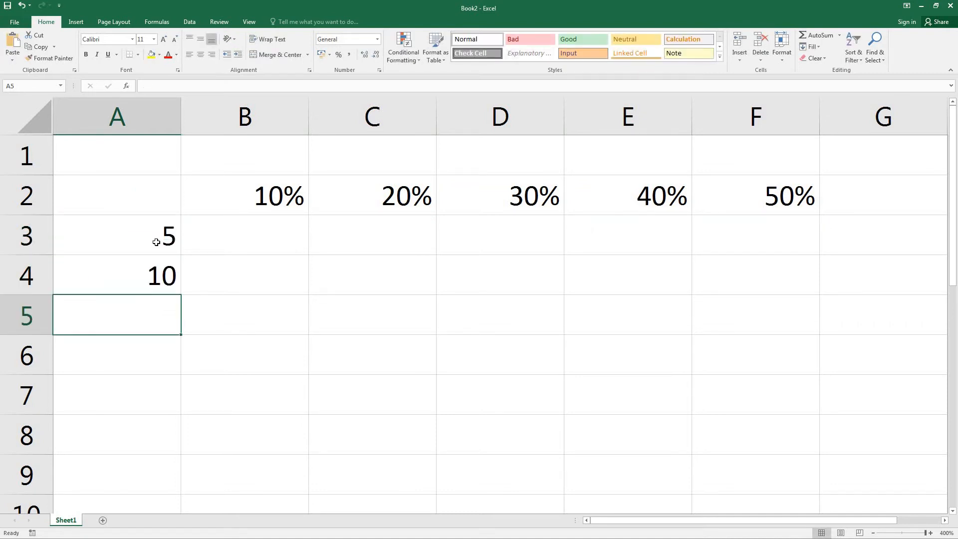
pyautogui.click(152, 242)
pyautogui.moveTo(158, 265); pyautogui.dragTo(158, 266)
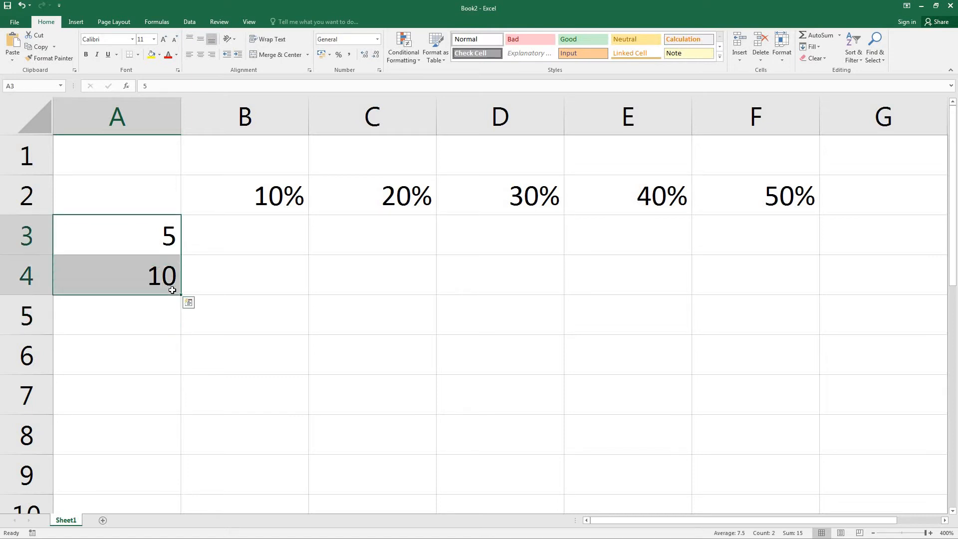
pyautogui.moveTo(181, 295); pyautogui.dragTo(190, 419)
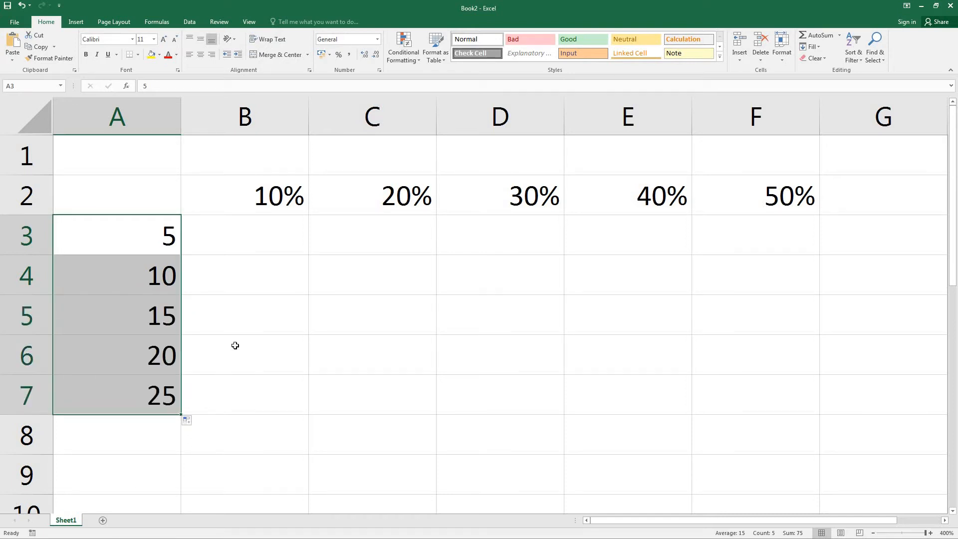
# Enter the relative-reference formula =A3*B2 in cell B3.
pyautogui.click(247, 239)
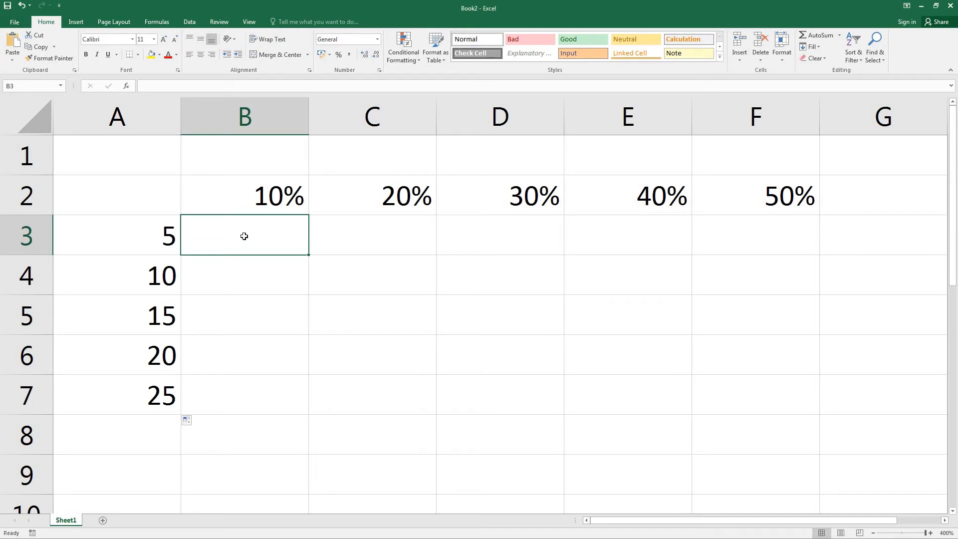
pyautogui.write('=A3')
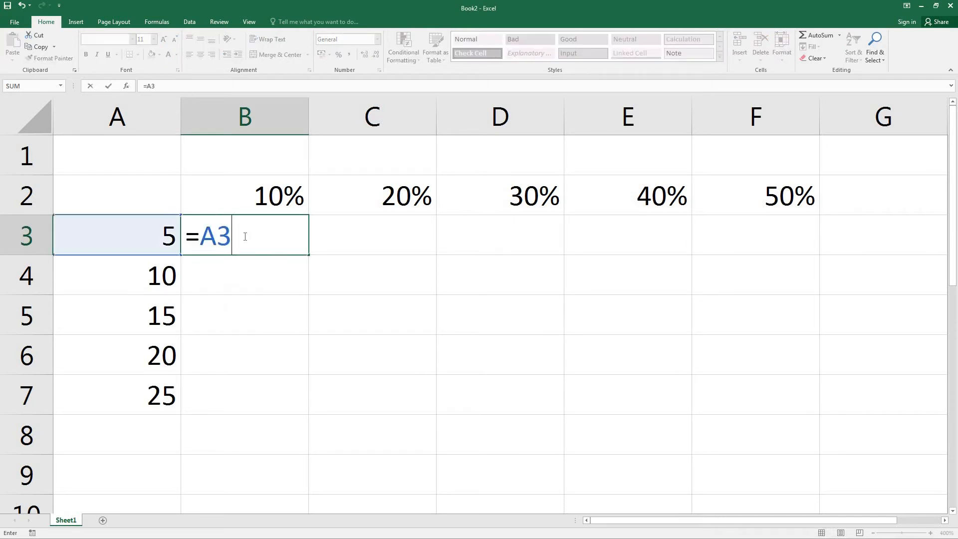
pyautogui.write('*B2')
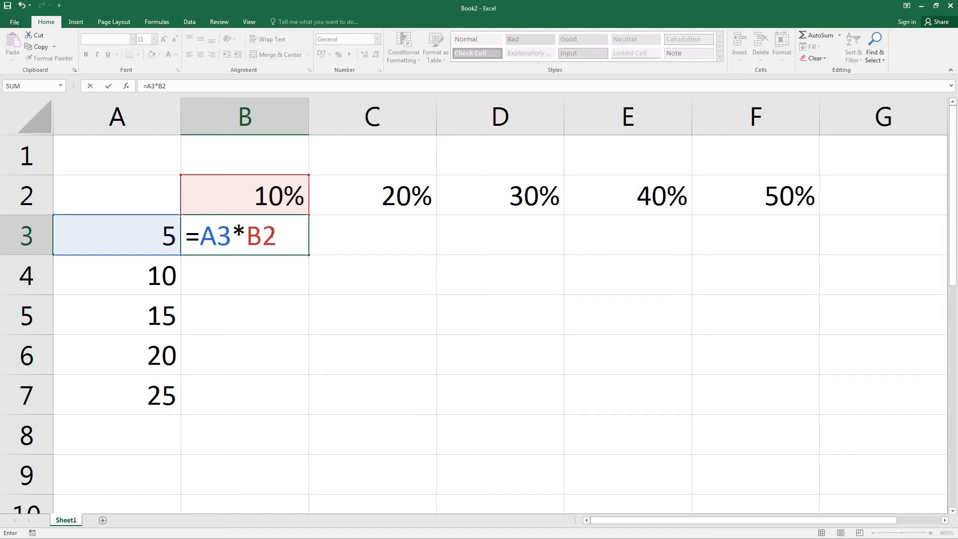
pyautogui.press('Return')
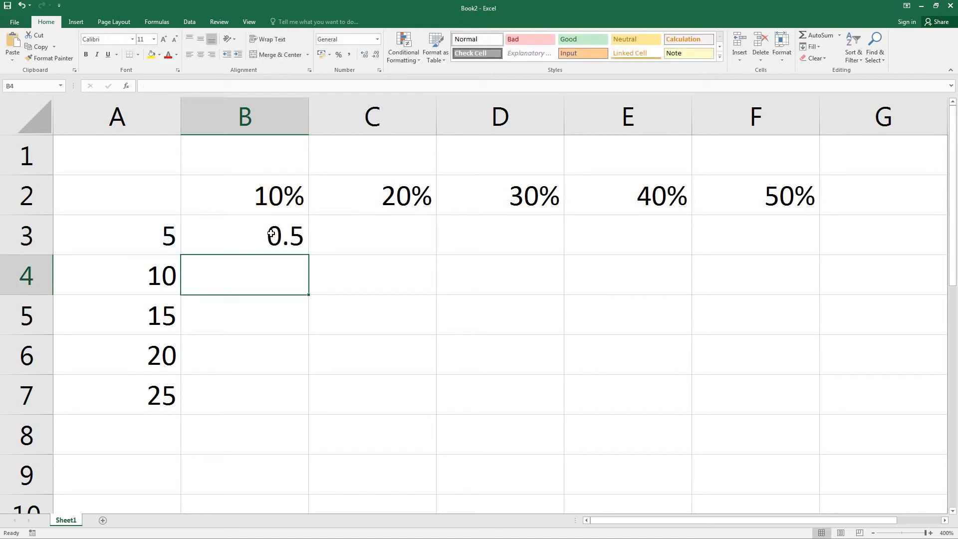
# Copy the formula in B3 across to F3 and down through row 7, and inspect the copied formula in D5.
pyautogui.click(272, 234)
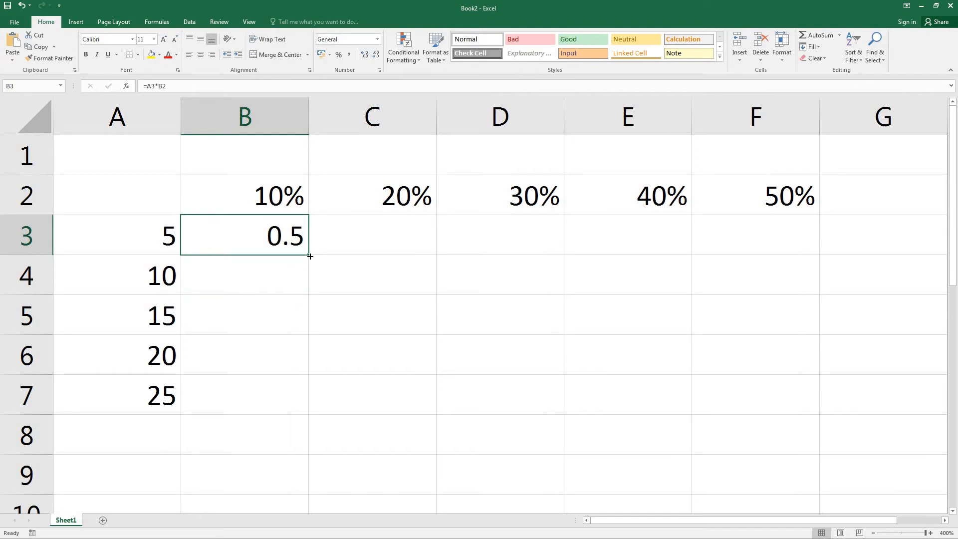
pyautogui.moveTo(309, 256); pyautogui.dragTo(757, 257)
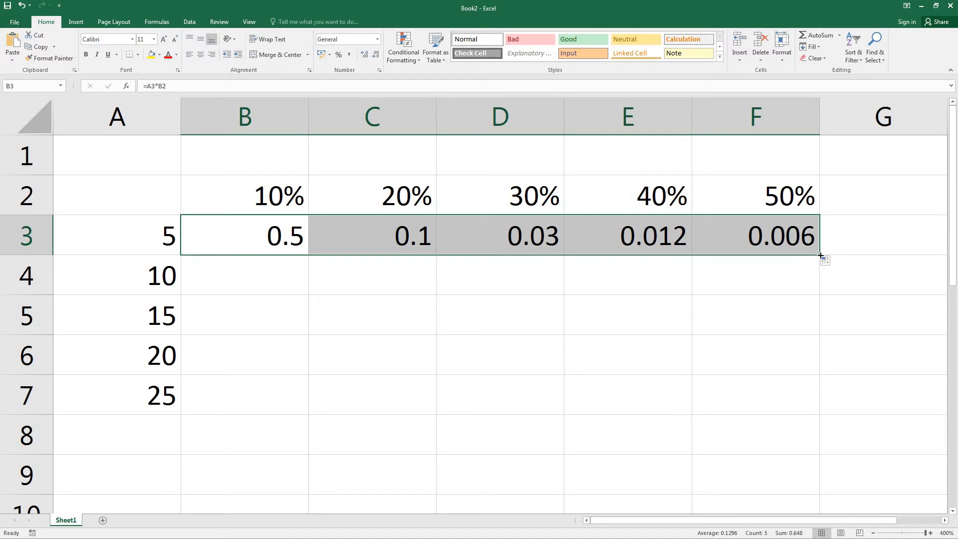
pyautogui.moveTo(821, 255); pyautogui.dragTo(839, 405)
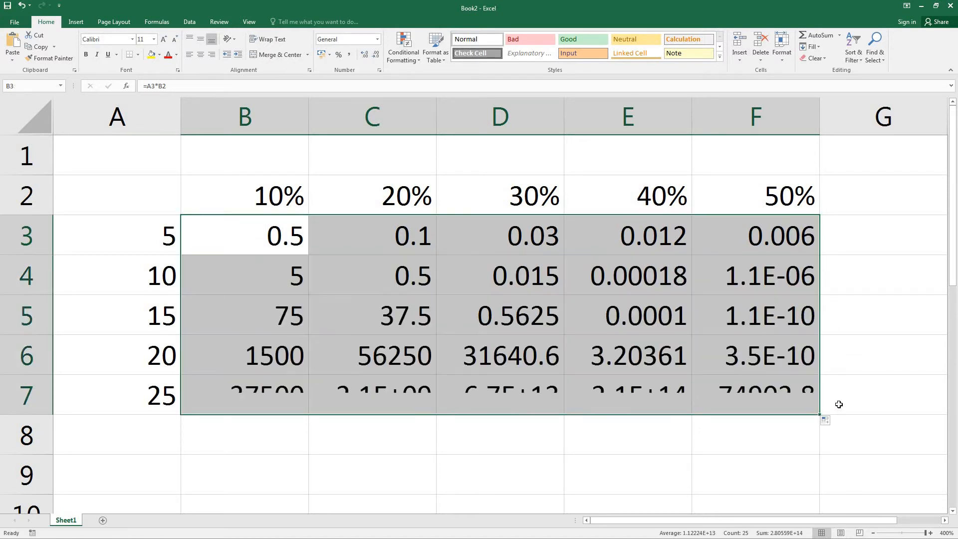
pyautogui.click(860, 360)
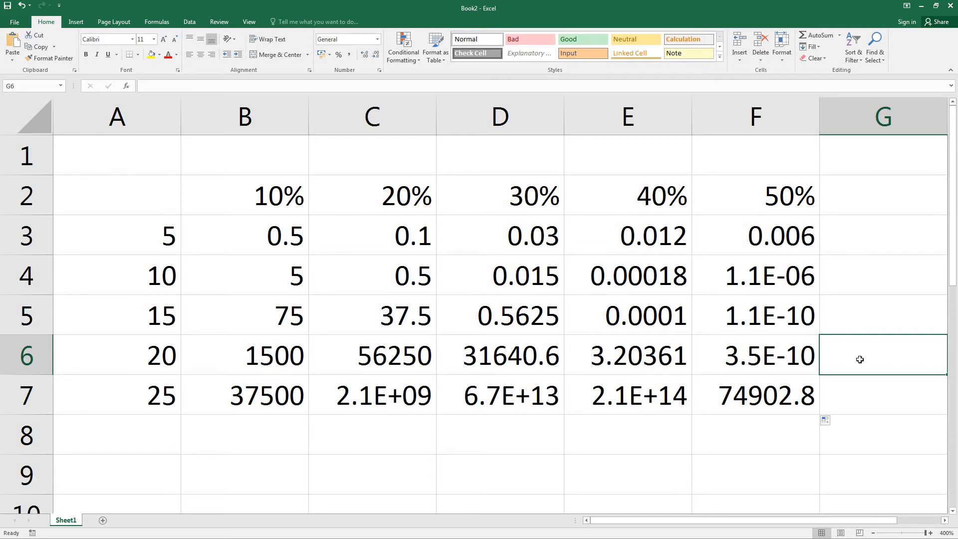
pyautogui.doubleClick(523, 312)
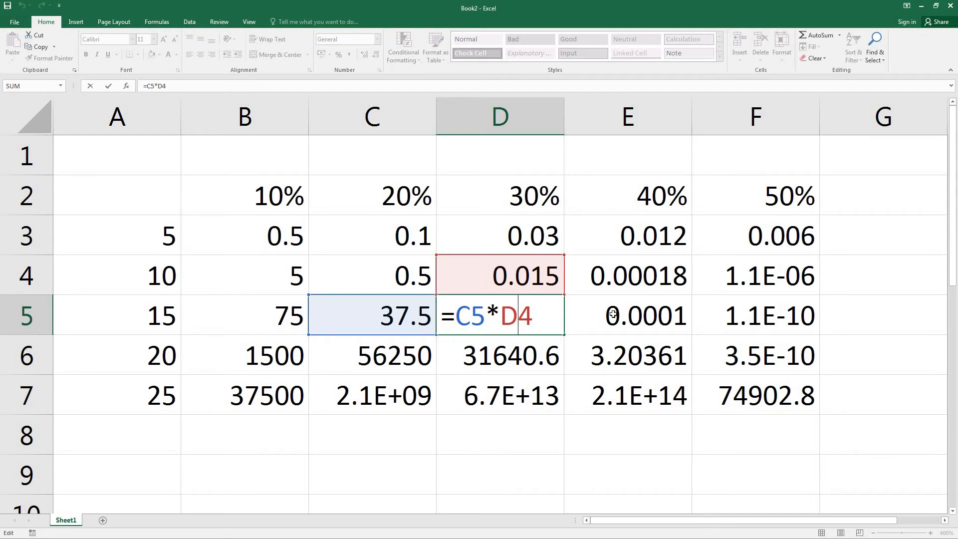
pyautogui.press('Return')
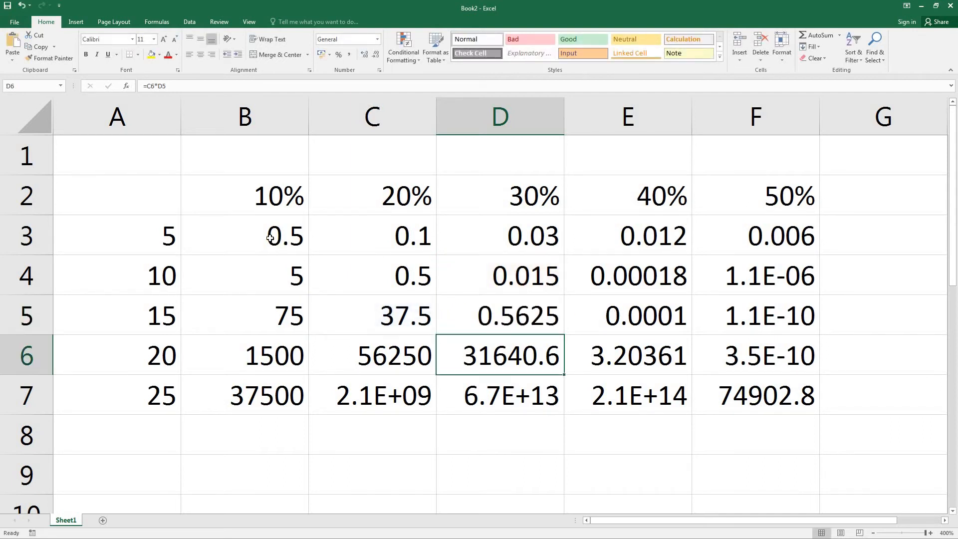
# Clear the relative-reference formulas from B3:F7.
pyautogui.click(281, 243)
pyautogui.moveTo(281, 243); pyautogui.dragTo(718, 397)
pyautogui.press('Delete')
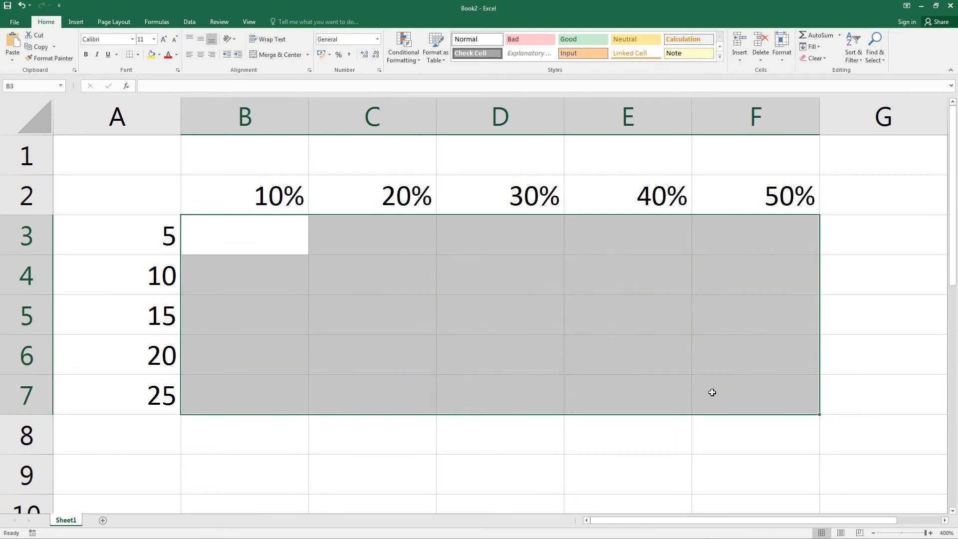
# Enter the fully absolute formula =$A$3*$B$2 in cell B3.
pyautogui.click(243, 243)
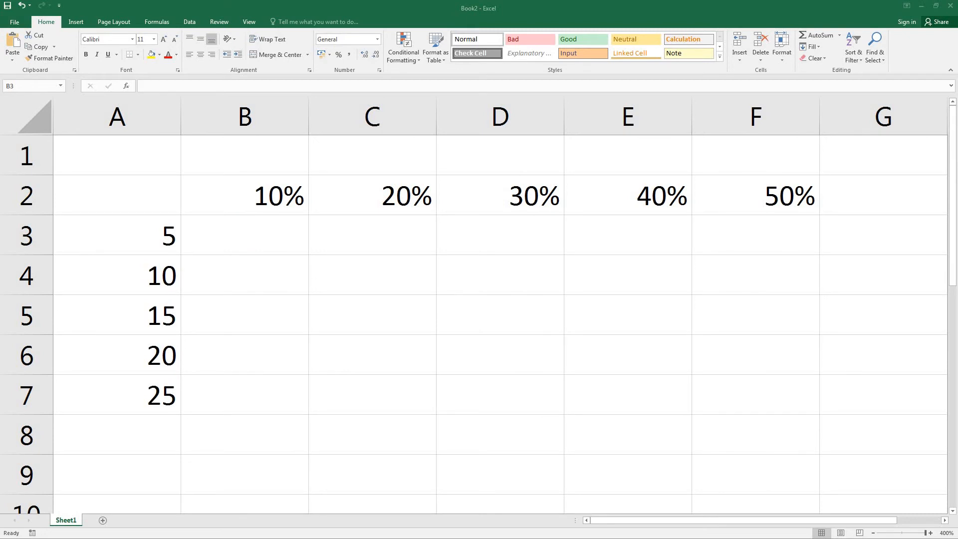
pyautogui.click(241, 234)
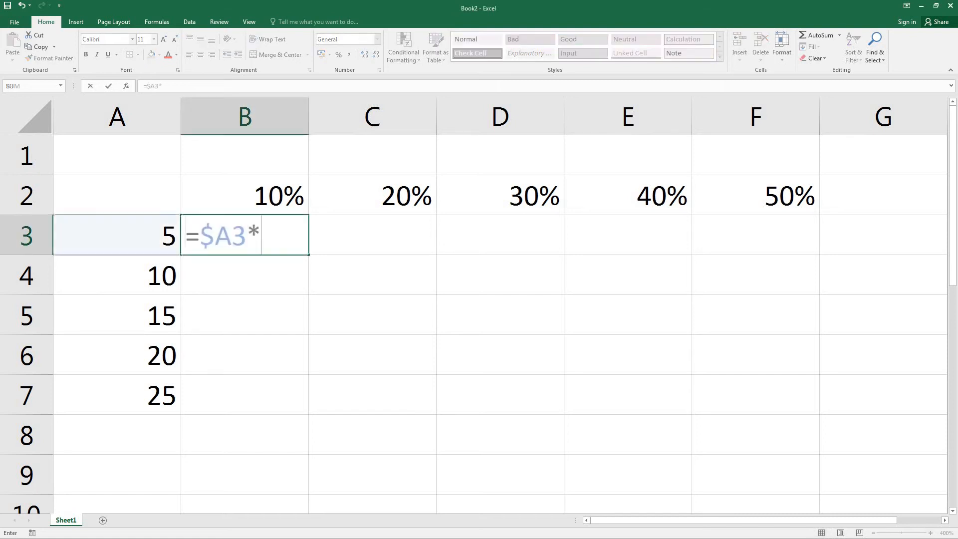
pyautogui.write('$A$3')
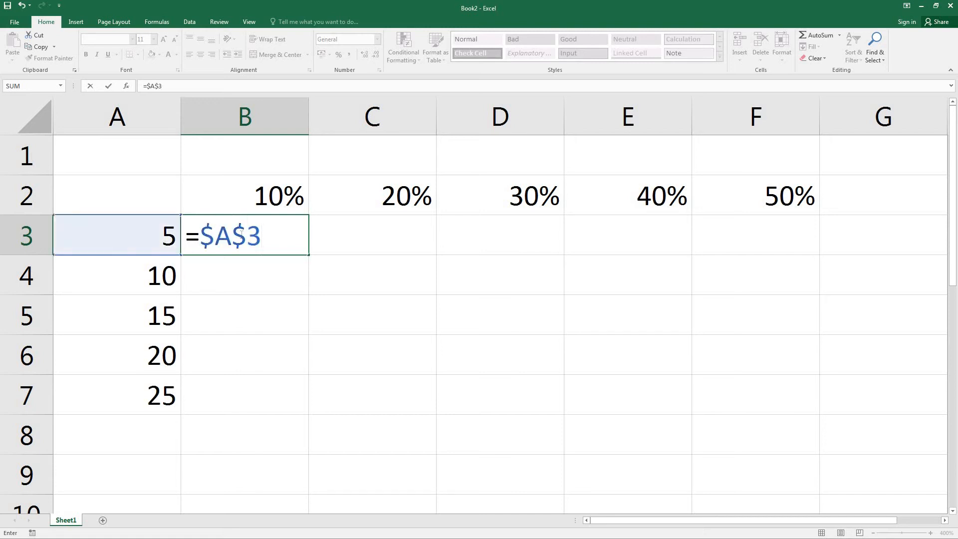
pyautogui.write('*$B$2')
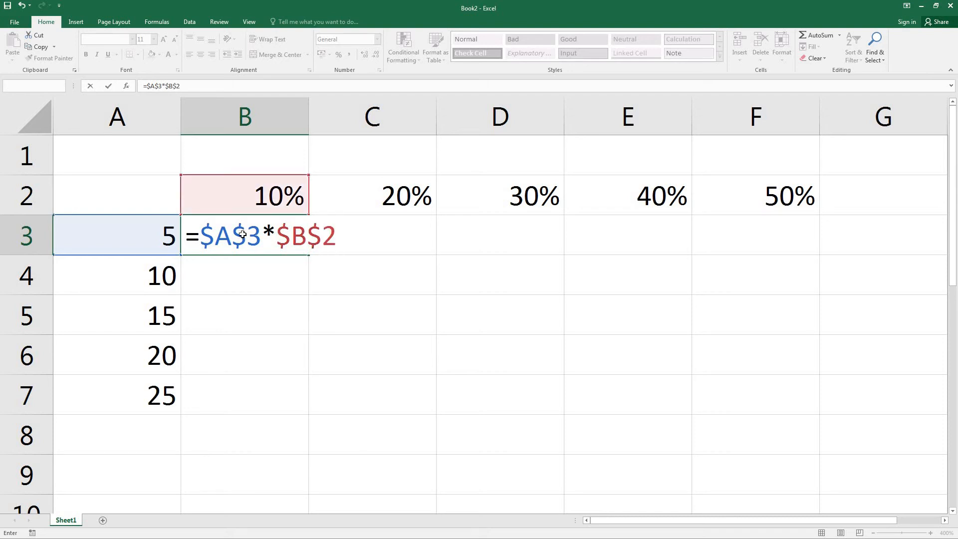
pyautogui.press('Return')
# Copy the absolute formula in B3 over the range B3:F7 and inspect the copy in D5.
pyautogui.click(275, 243)
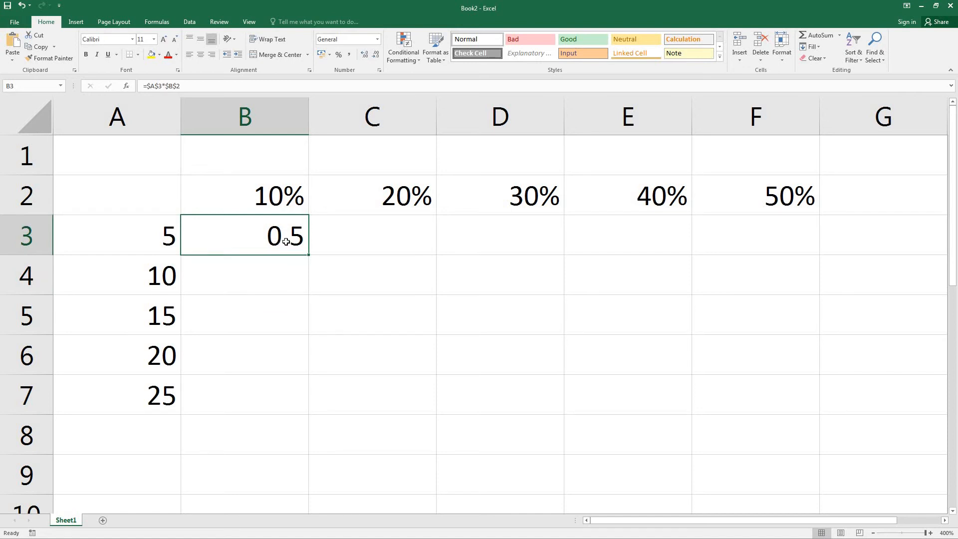
pyautogui.moveTo(310, 256); pyautogui.dragTo(830, 411)
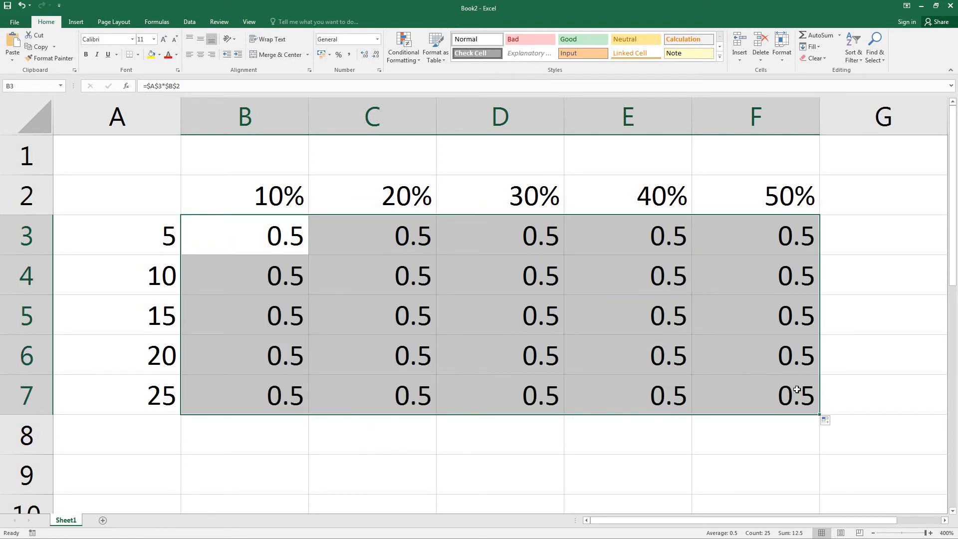
pyautogui.doubleClick(497, 318)
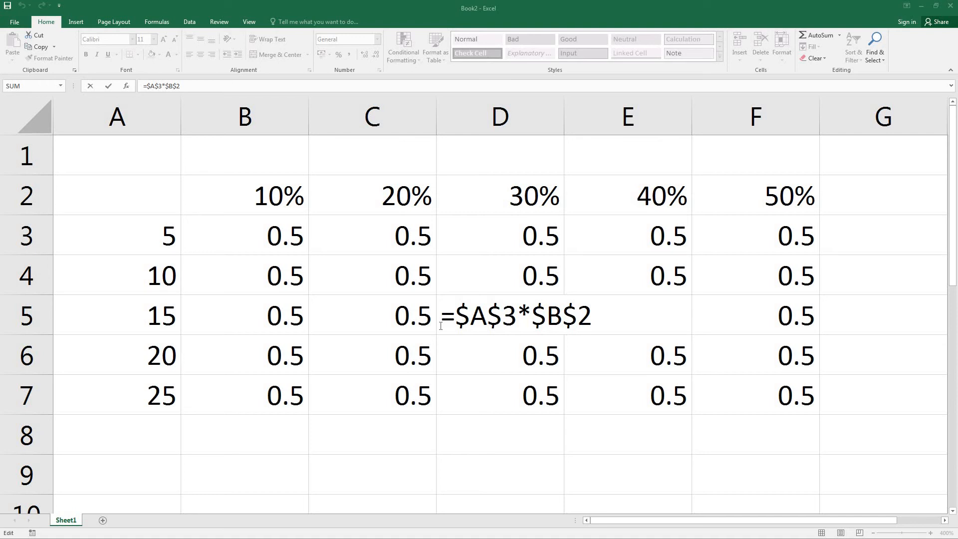
# Clear the absolute-reference formulas from B3:F7.
pyautogui.moveTo(260, 235); pyautogui.dragTo(728, 382)
pyautogui.press('Delete')
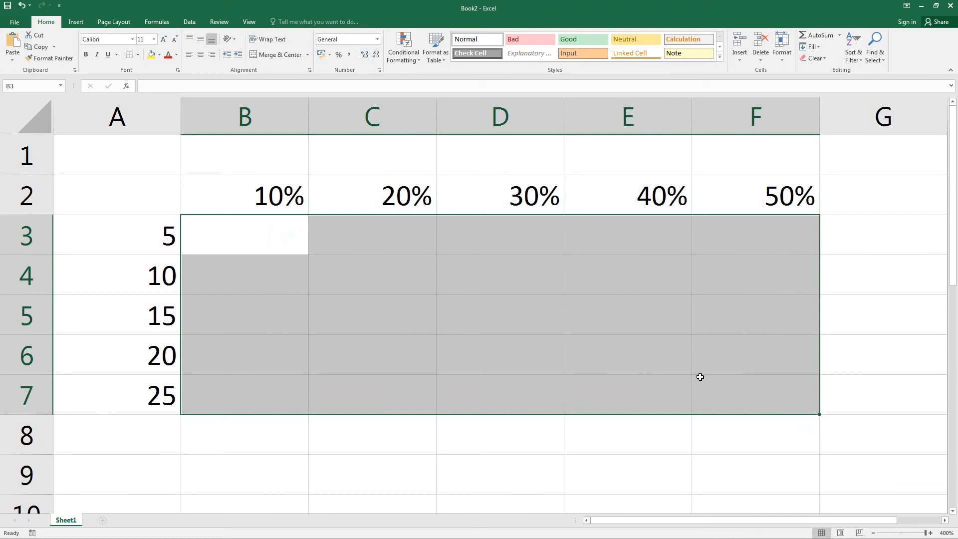
# Enter the mixed-reference formula =$A3*B$2 in cell B3.
pyautogui.click(249, 243)
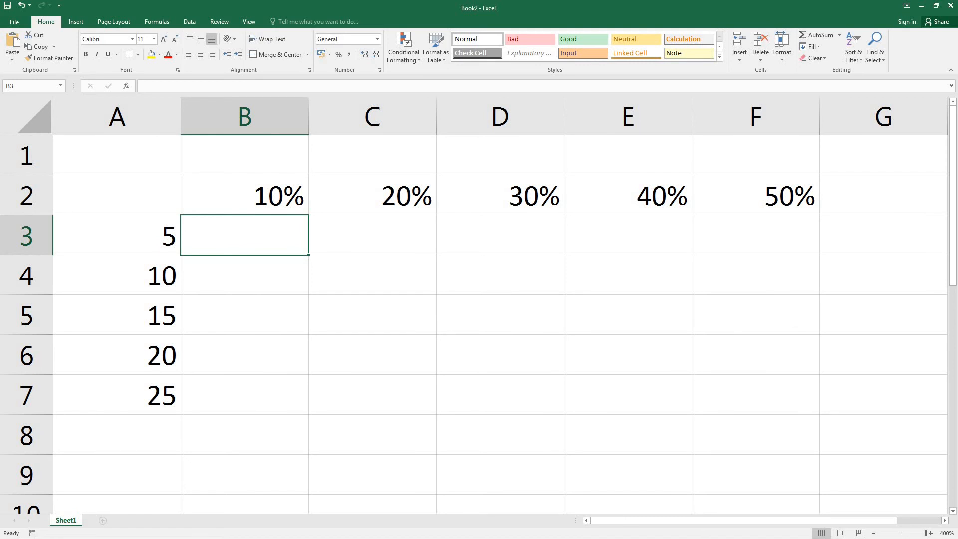
pyautogui.write('=')
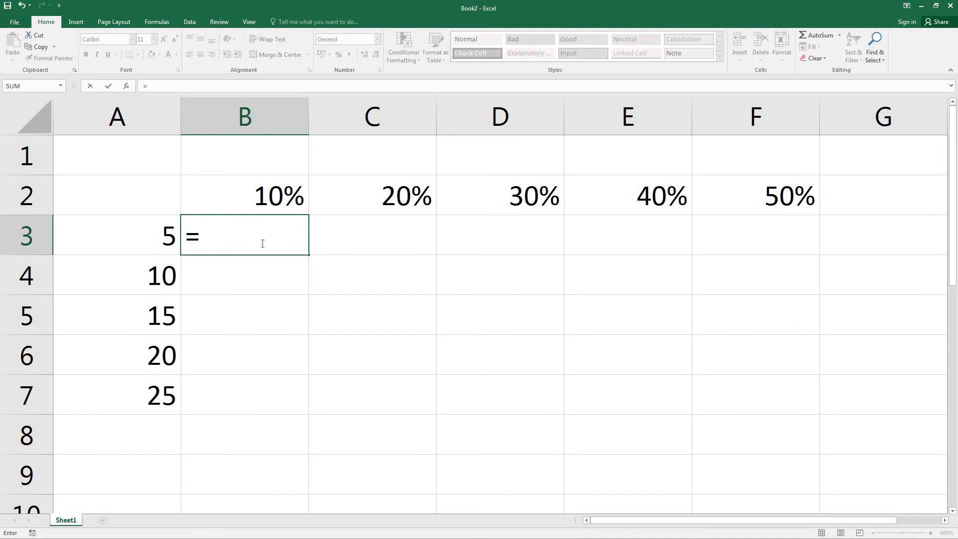
pyautogui.write('$A3')
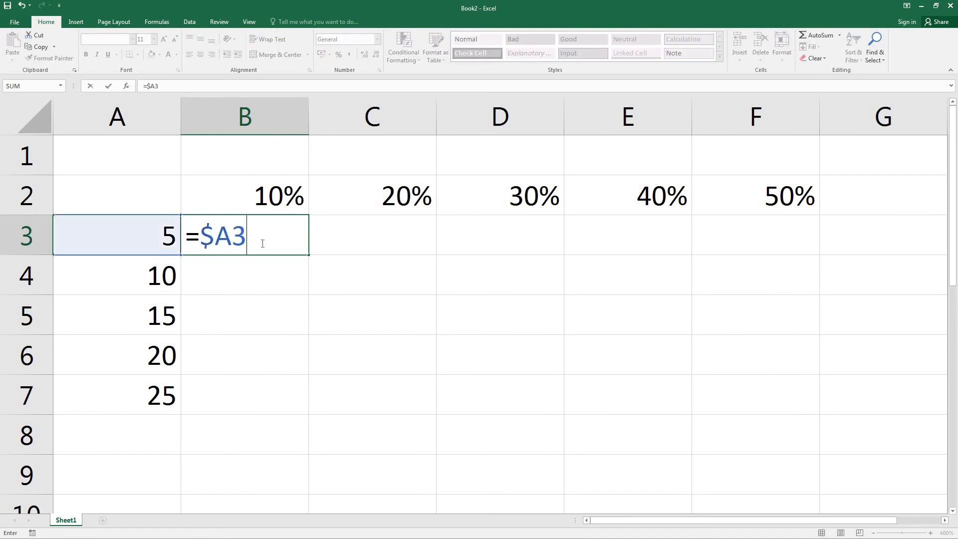
pyautogui.write('*B')
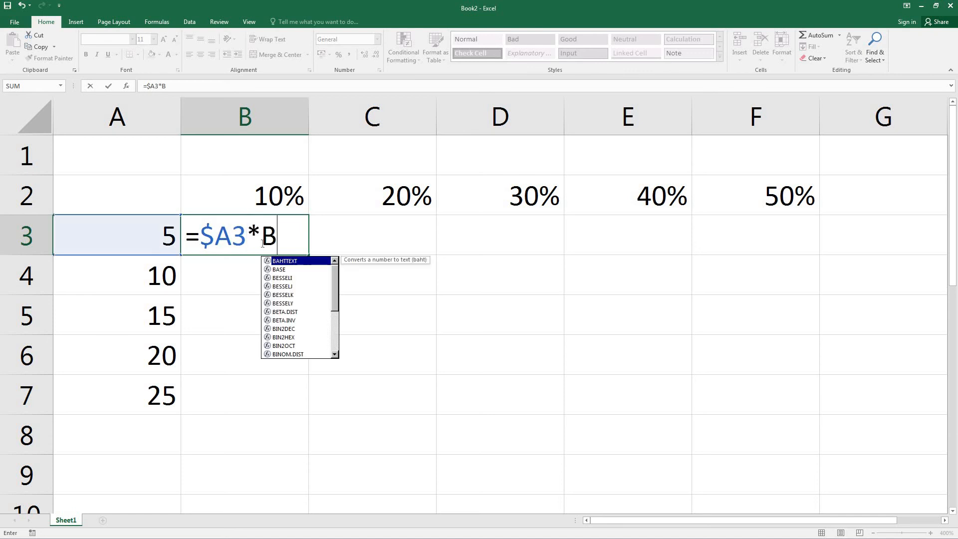
pyautogui.write('$2')
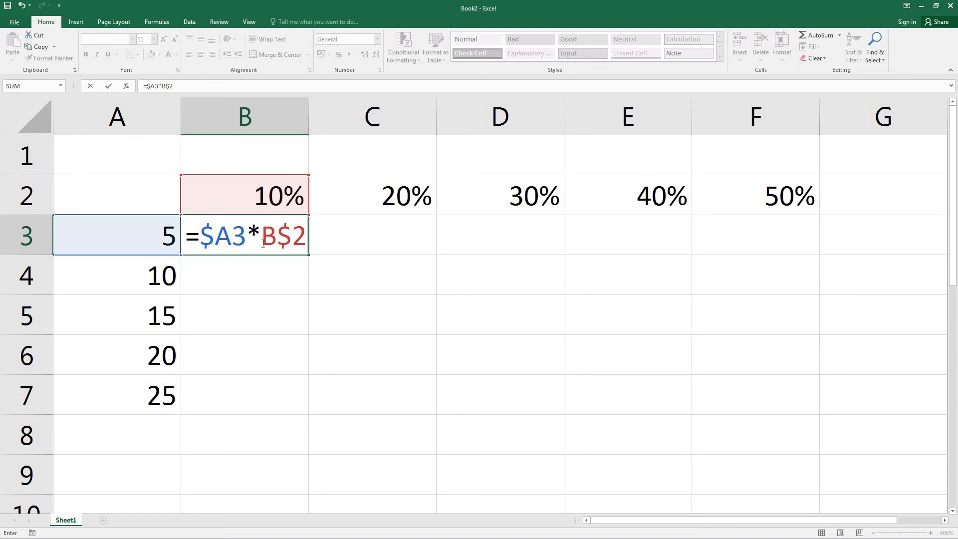
pyautogui.hotkey('ctrl', 'Return')
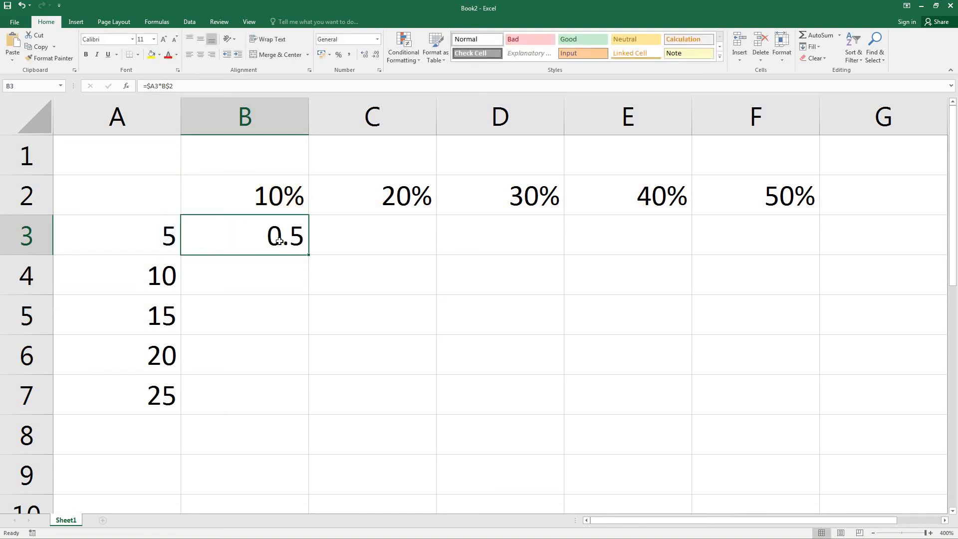
# Copy the mixed-reference formula in B3 over the range B3:F7 and inspect the copy in D5.
pyautogui.moveTo(309, 254); pyautogui.dragTo(819, 253)
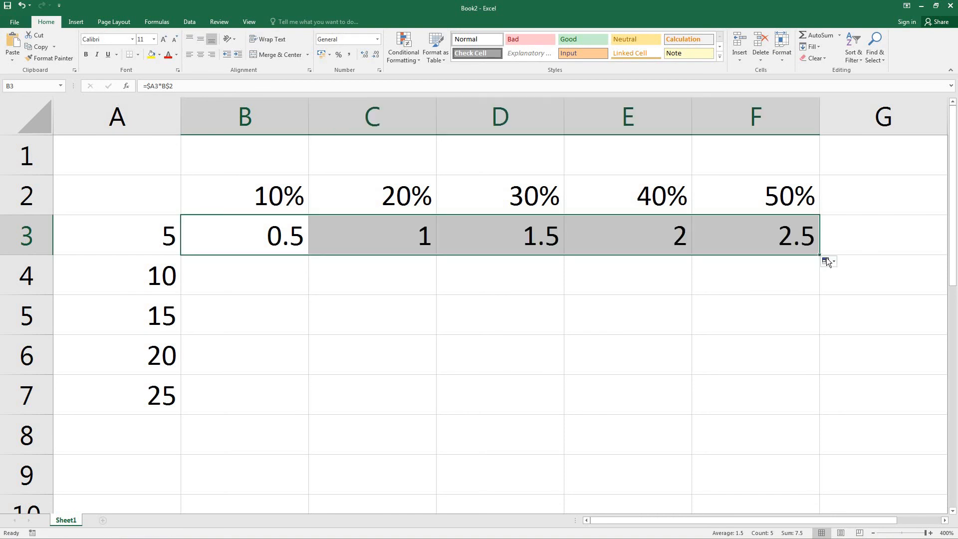
pyautogui.moveTo(819, 254); pyautogui.dragTo(819, 420)
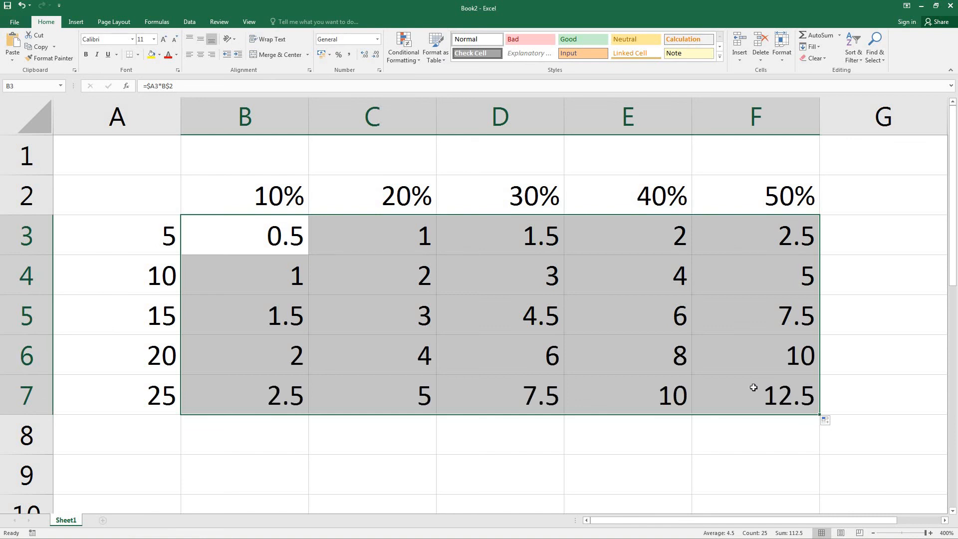
pyautogui.click(519, 319)
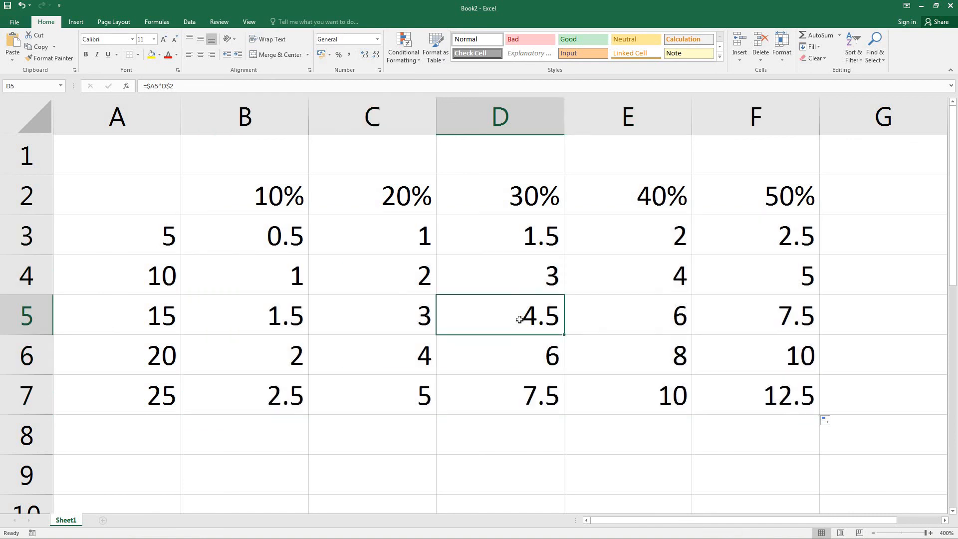
pyautogui.doubleClick(519, 319)
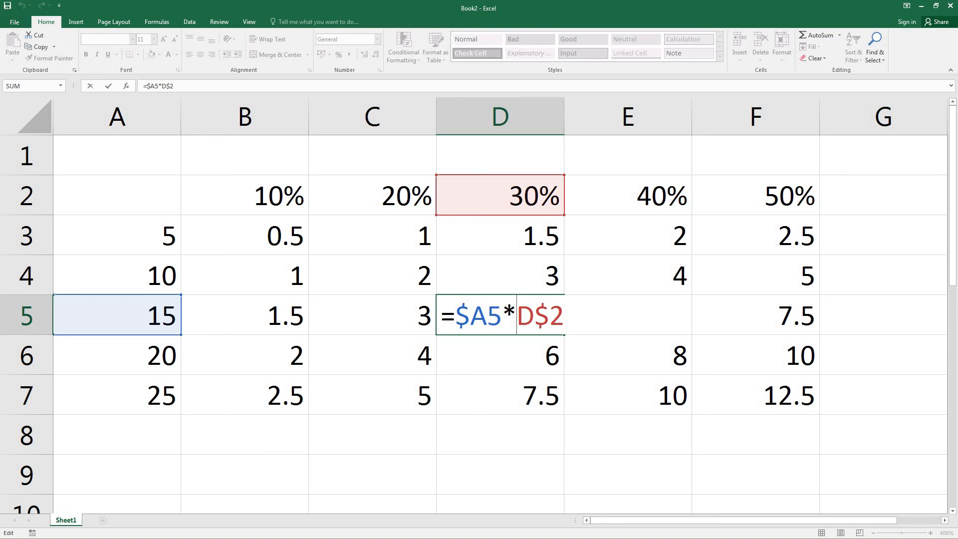
pyautogui.press('Return')
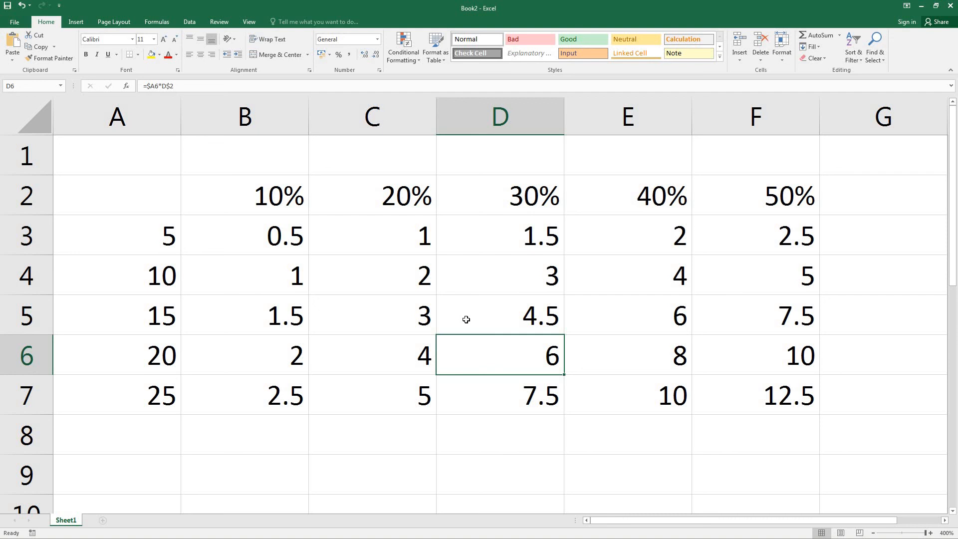
# Close the Book2 workbook.
pyautogui.click(7, 26)
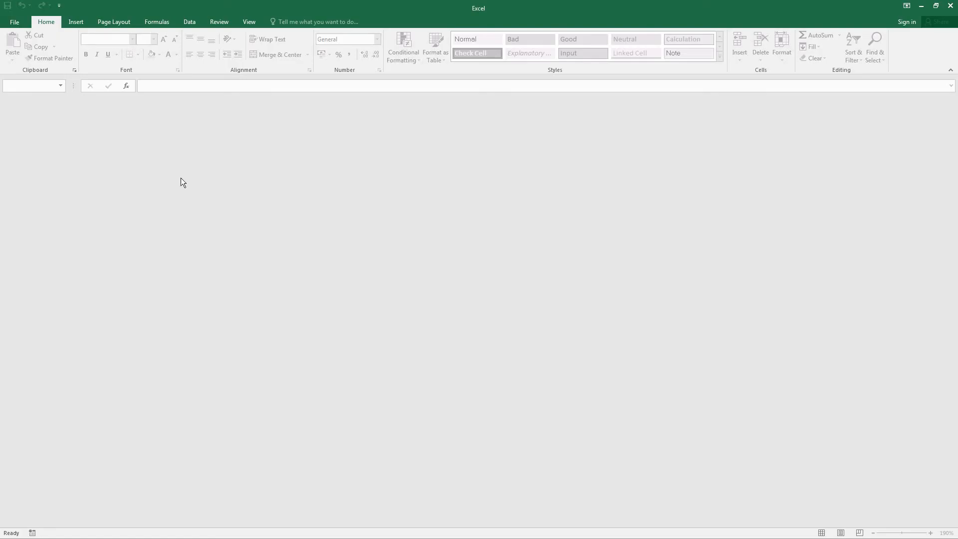